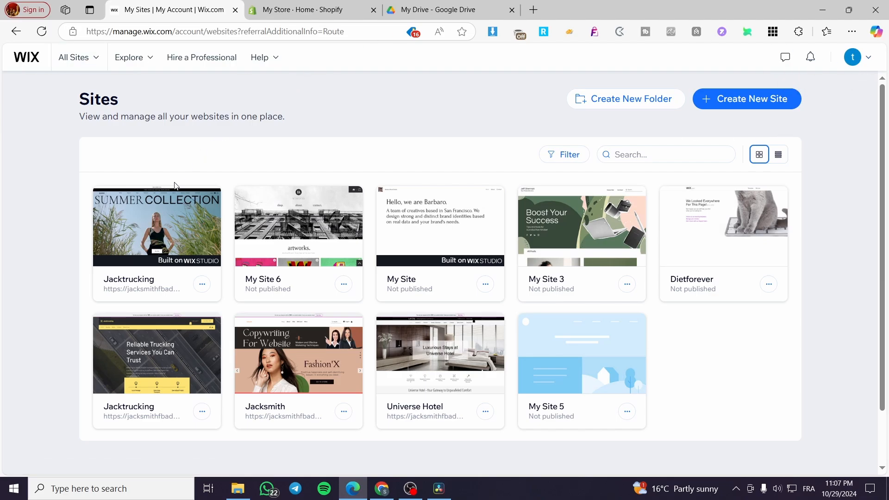
pyautogui.moveTo(156, 246)
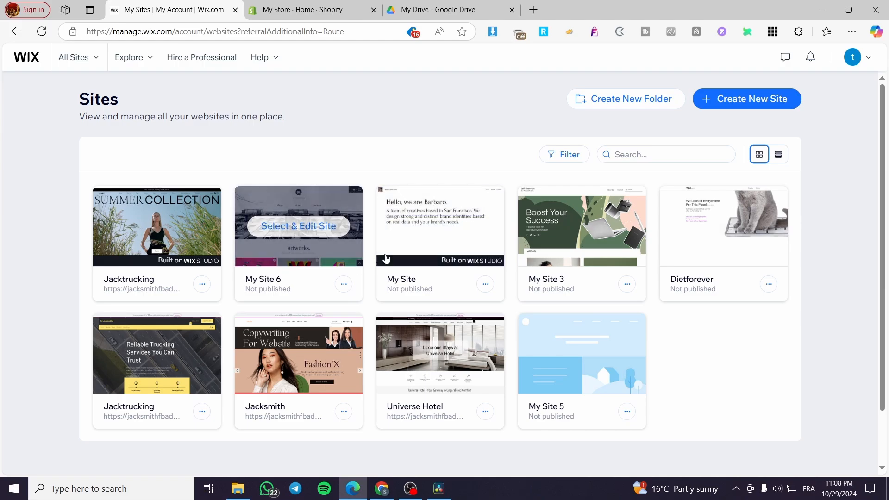
pyautogui.click(736, 106)
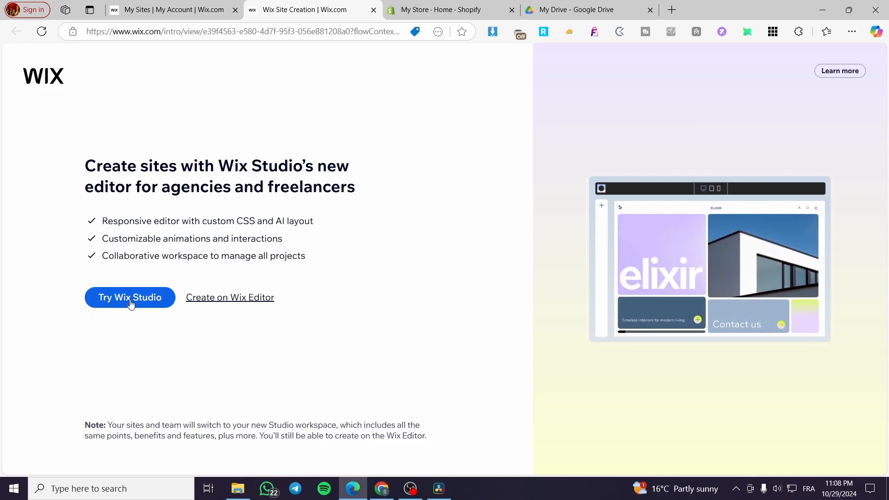
pyautogui.click(373, 9)
# Open the Jacktrucking site with the Summer Collection banner in the Wix Studio editor.
pyautogui.click(173, 231)
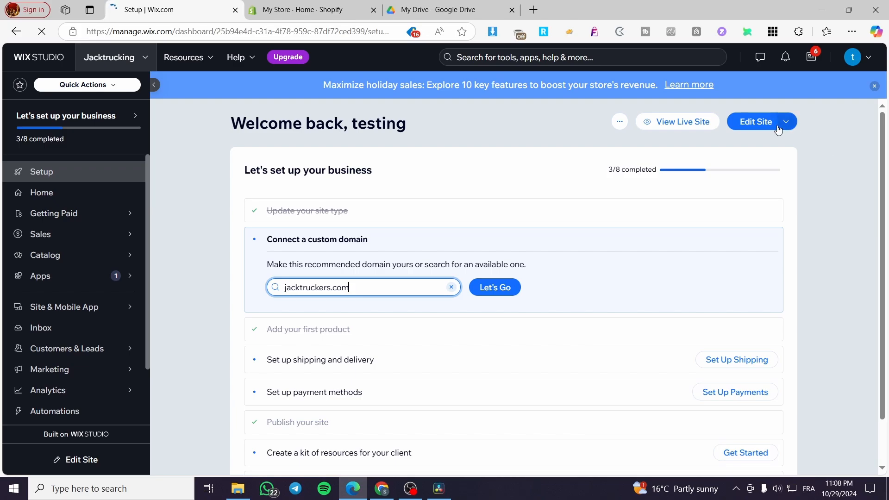
pyautogui.click(758, 128)
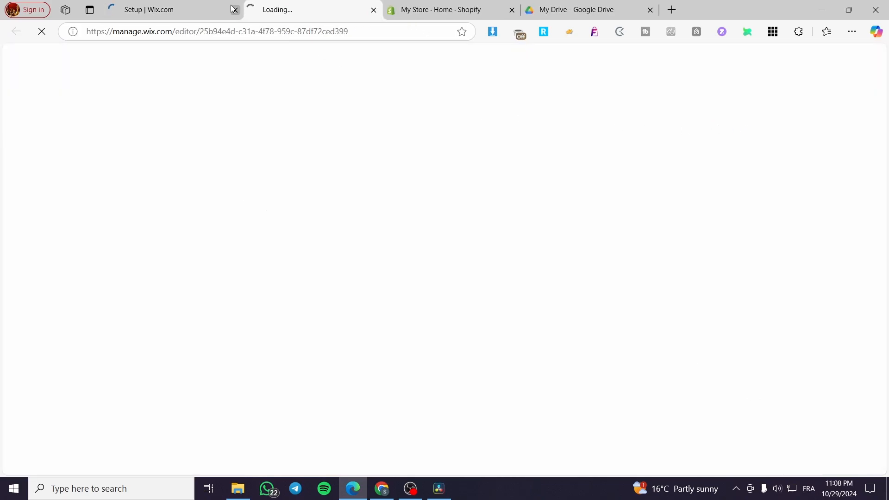
pyautogui.click(197, 7)
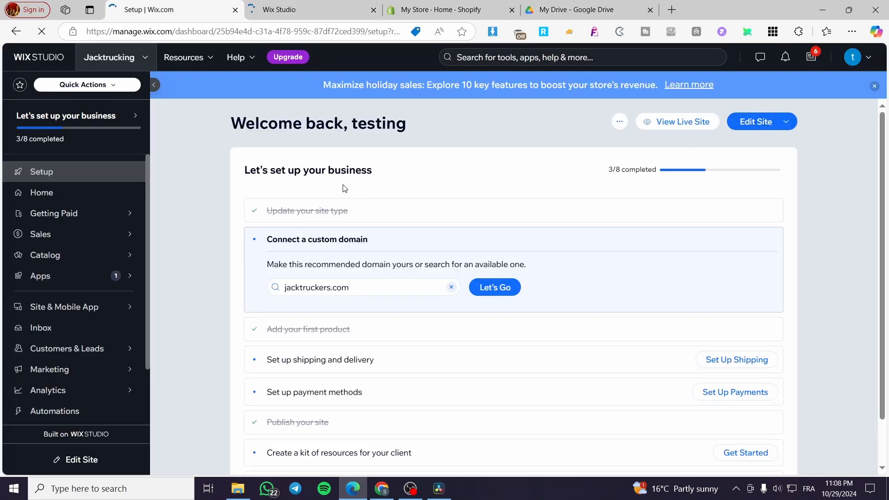
pyautogui.click(308, 17)
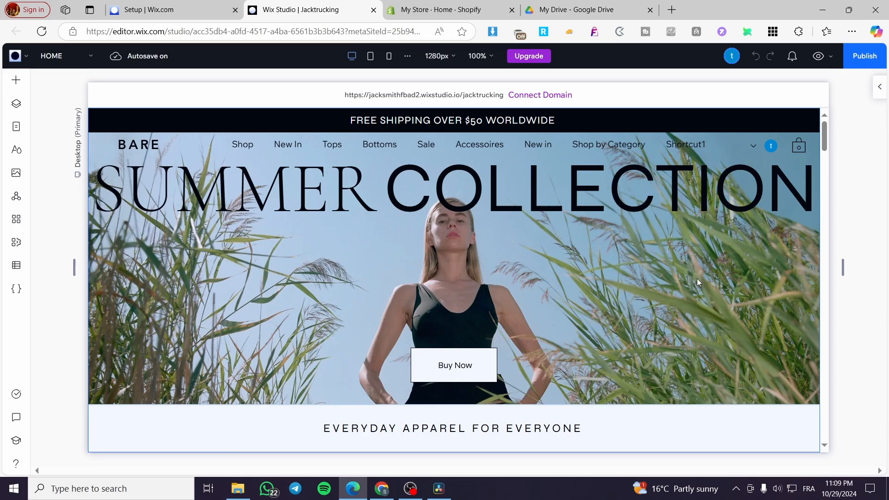
# Delete the empty section holding the Fluid Motion widget below the "EVERYDAY APPAREL FOR EVERYONE" heading.
pyautogui.scroll(-3, 700, 278)
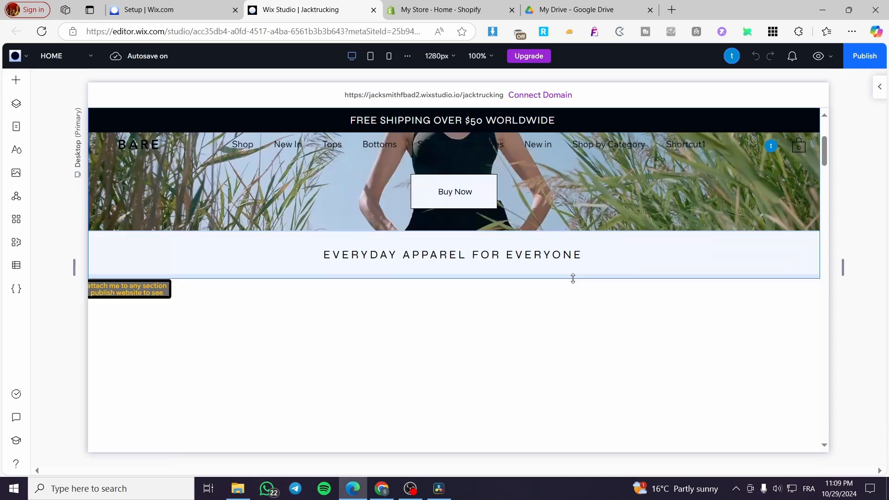
pyautogui.scroll(-3, 514, 289)
pyautogui.scroll(2, 505, 280)
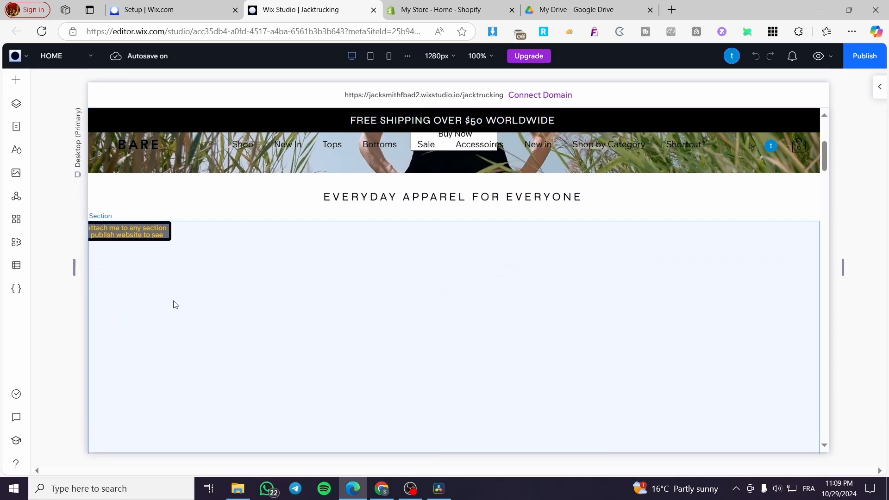
pyautogui.click(172, 304)
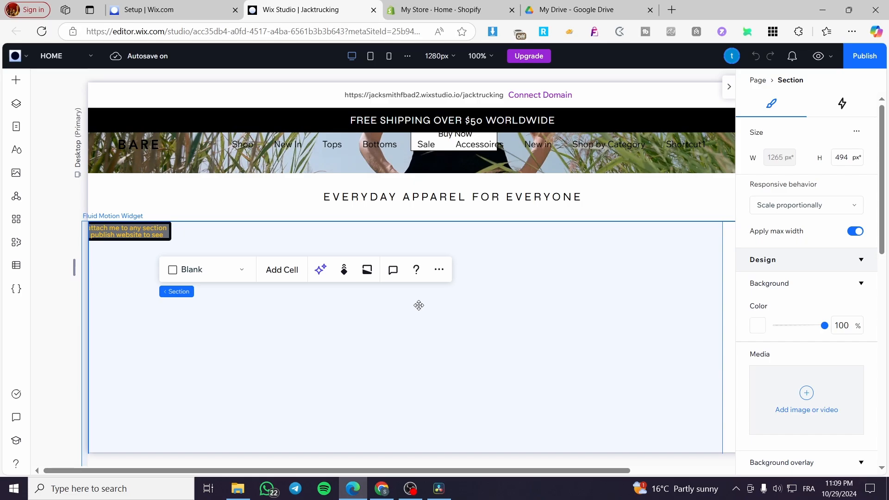
pyautogui.press('Delete')
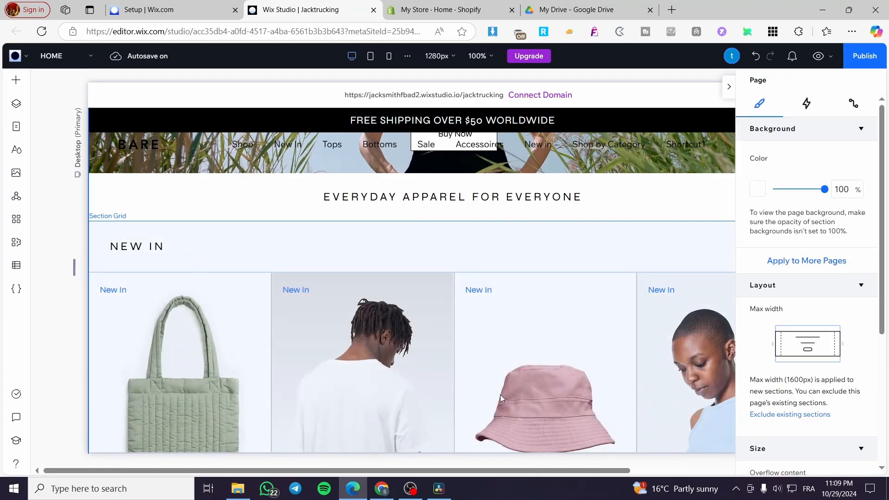
pyautogui.click(729, 87)
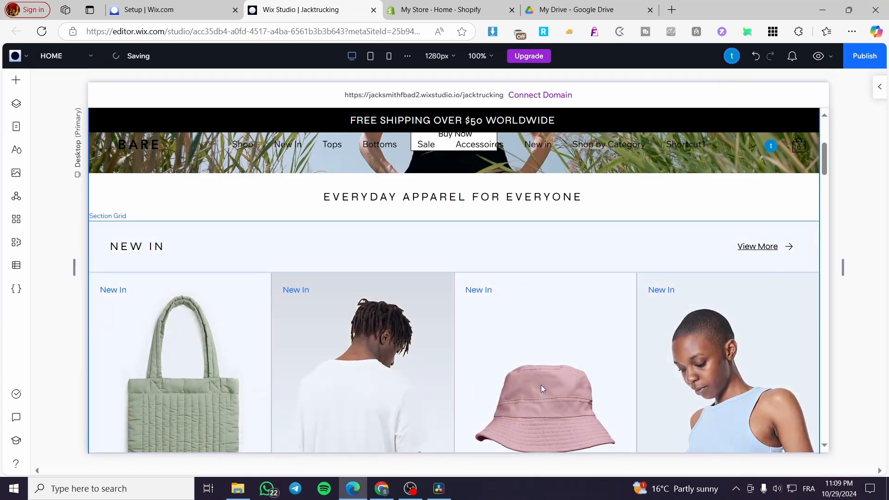
# Add a blank section between the "EVERYDAY APPAREL FOR EVERYONE" heading and the NEW IN section.
pyautogui.scroll(5, 541, 385)
pyautogui.scroll(-3, 472, 208)
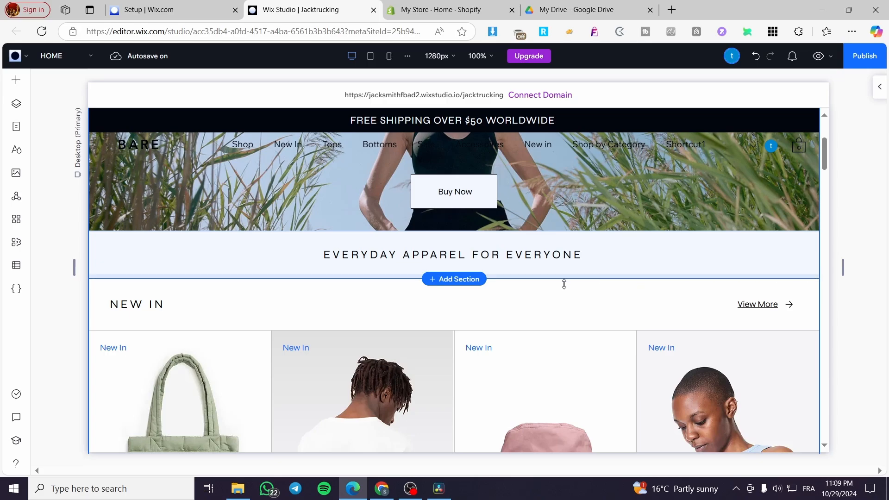
pyautogui.click(457, 280)
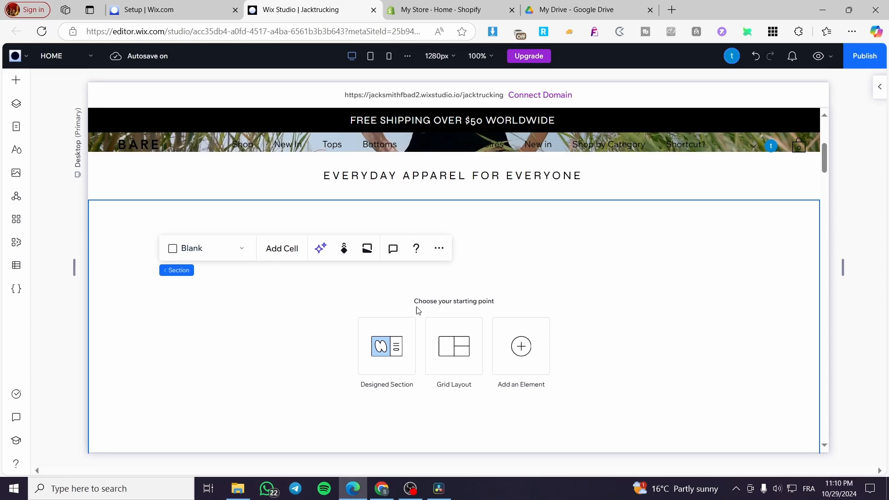
# Browse the designed Welcome sections among the elements that can be added to the page.
pyautogui.click(15, 88)
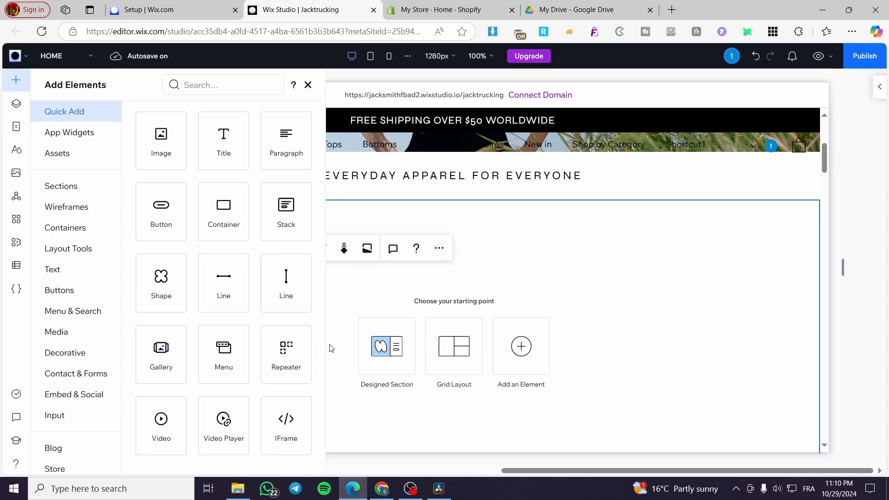
pyautogui.click(56, 186)
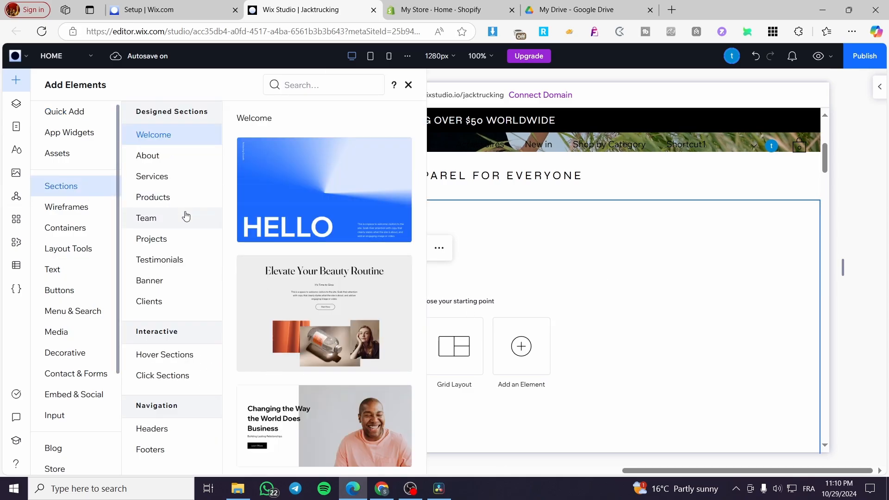
pyautogui.scroll(-1, 324, 324)
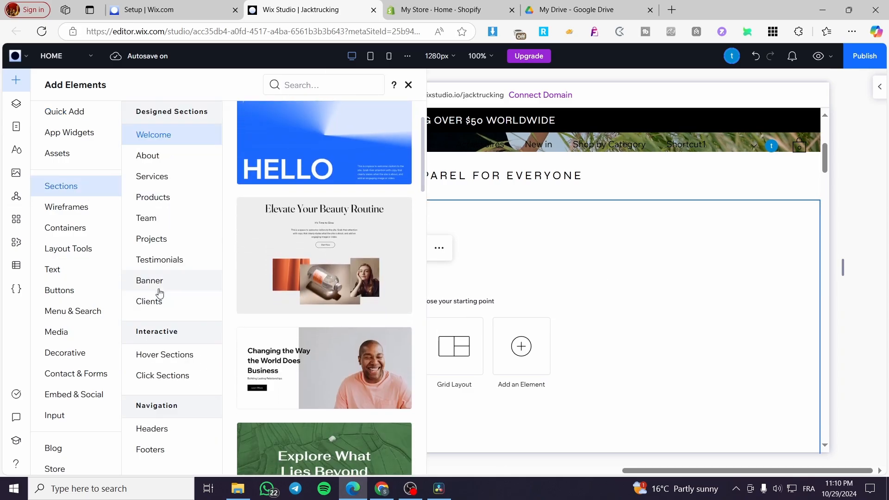
pyautogui.click(634, 291)
# Look through the blank section's layout choices and further actions, and undo the section's removal.
pyautogui.click(517, 230)
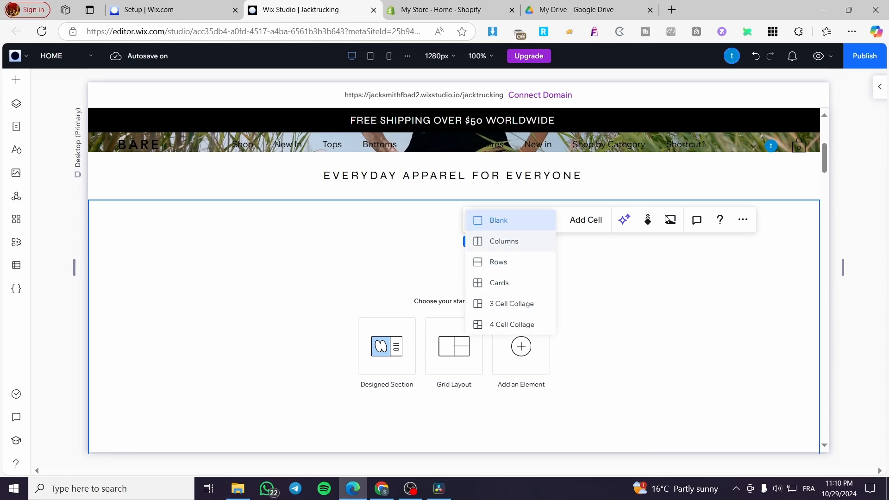
pyautogui.click(672, 230)
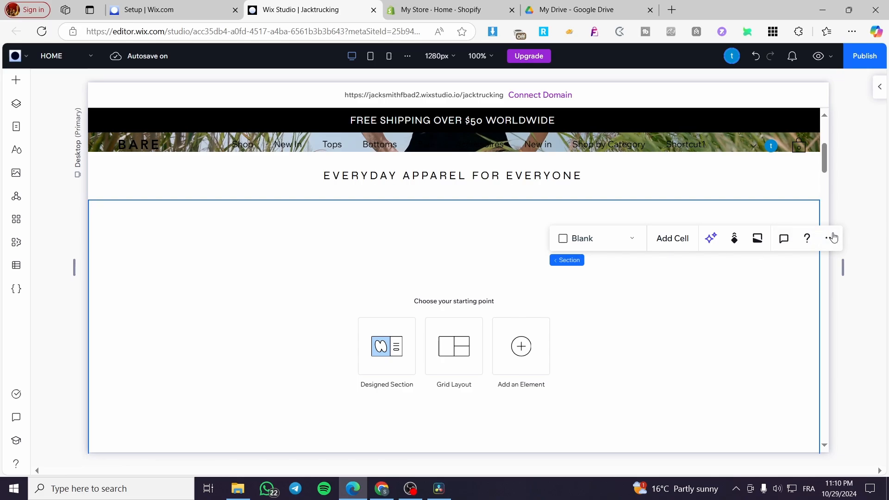
pyautogui.click(833, 237)
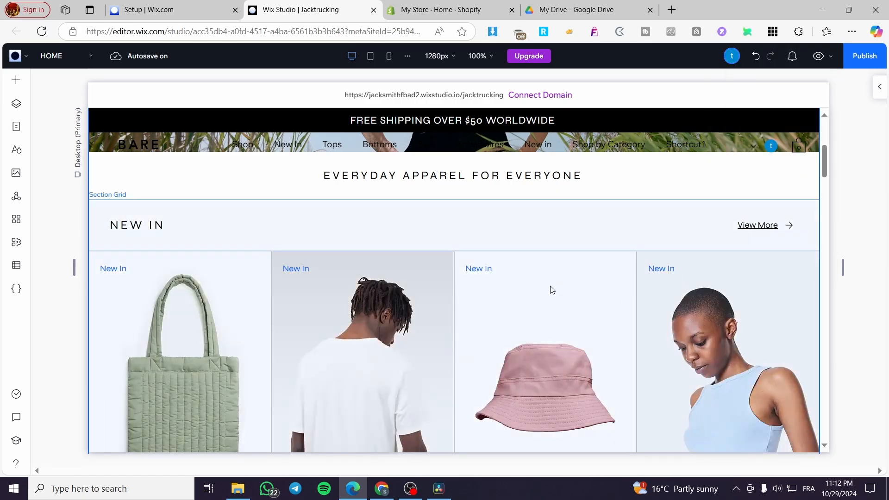
pyautogui.hotkey('ctrl', 'z')
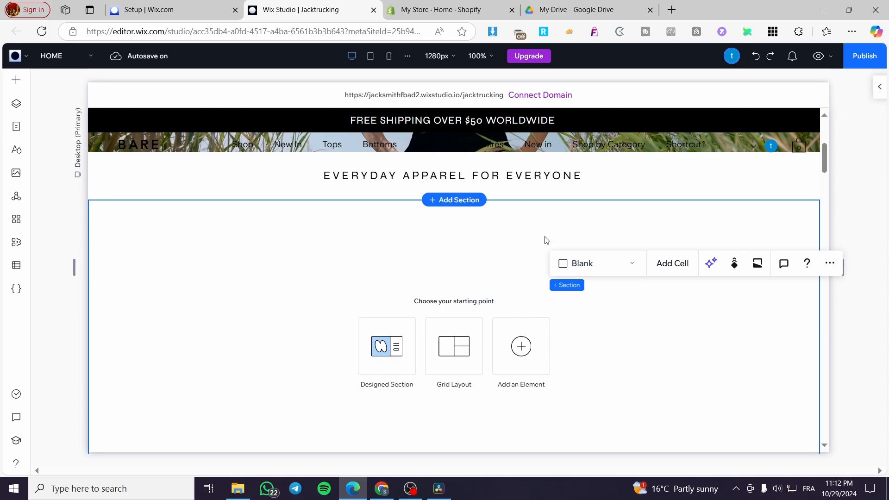
# Open the inspector for the blank section and show its design and background settings.
pyautogui.click(877, 92)
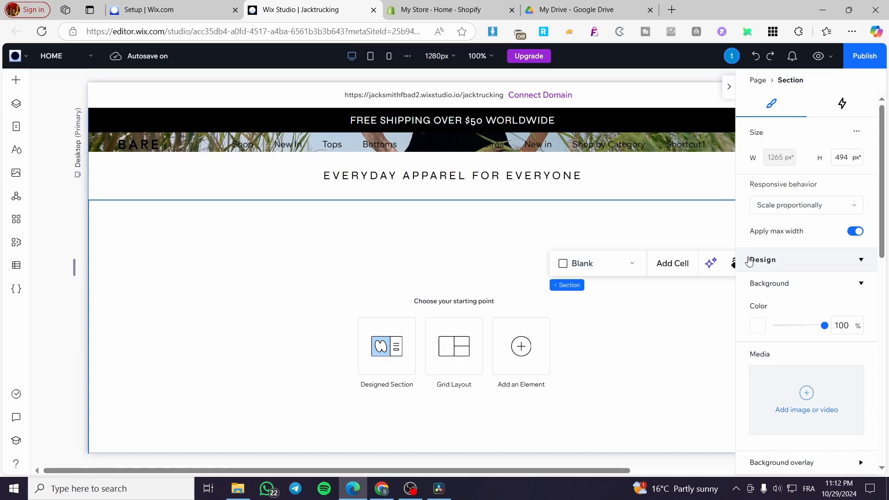
pyautogui.click(859, 259)
pyautogui.click(827, 269)
pyautogui.click(863, 285)
pyautogui.click(863, 285)
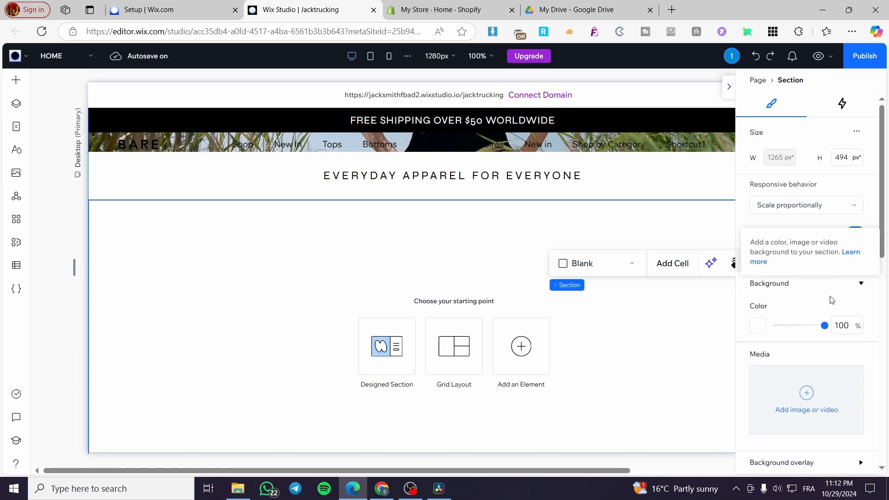
# Try the theme pink #FFB9F2 as the section's background color and reset it to white #FFFFFF.
pyautogui.click(755, 327)
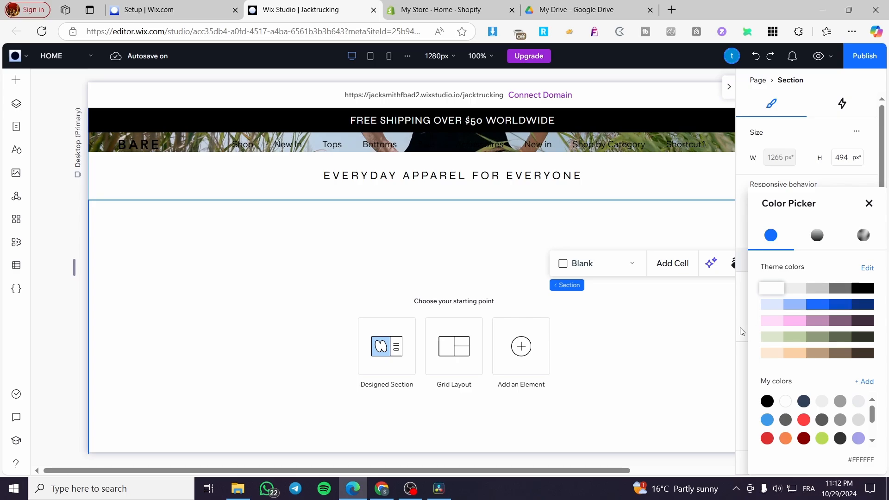
pyautogui.click(803, 324)
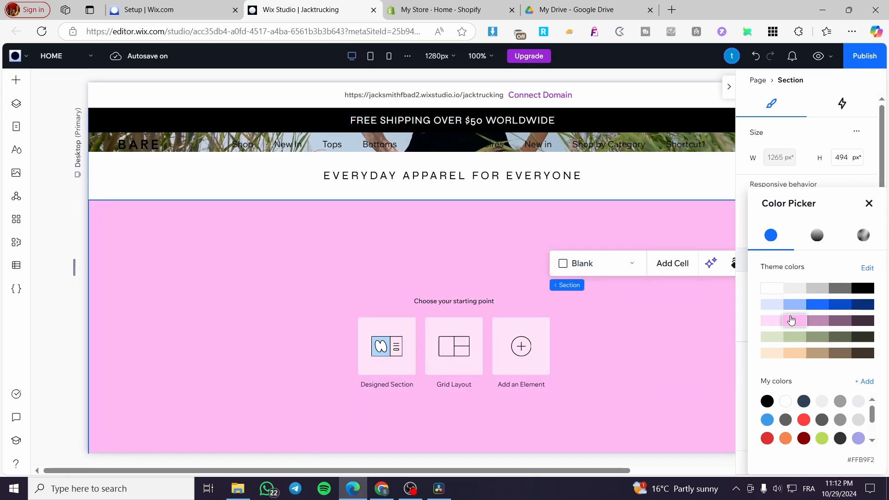
pyautogui.click(772, 288)
pyautogui.click(869, 205)
# Upload the purple cartoon-face media from the computer and use it as the blank section's background.
pyautogui.moveTo(847, 284)
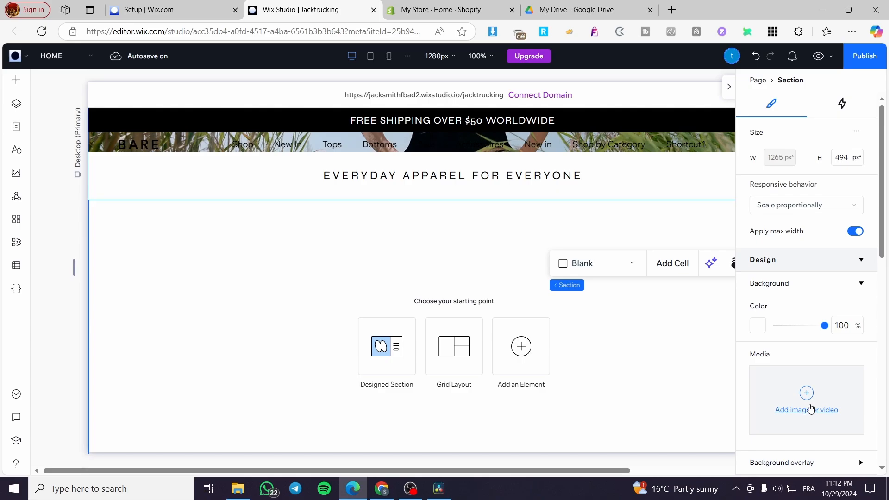
pyautogui.click(811, 409)
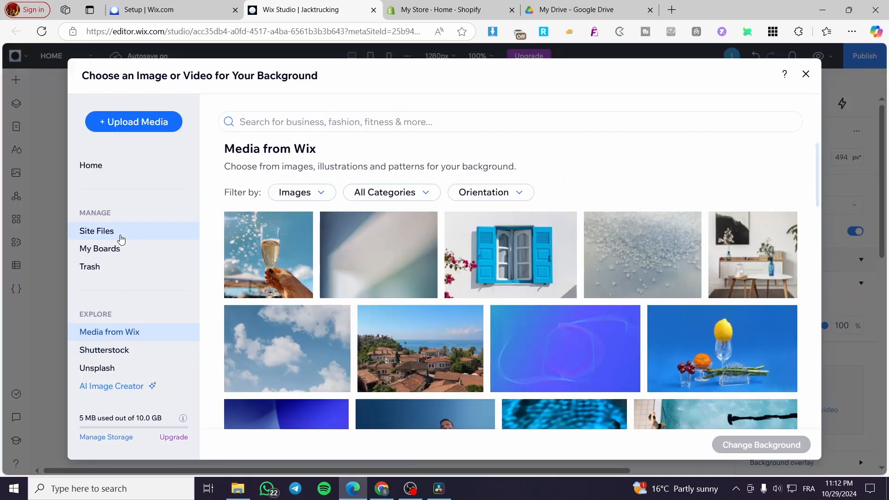
pyautogui.click(148, 123)
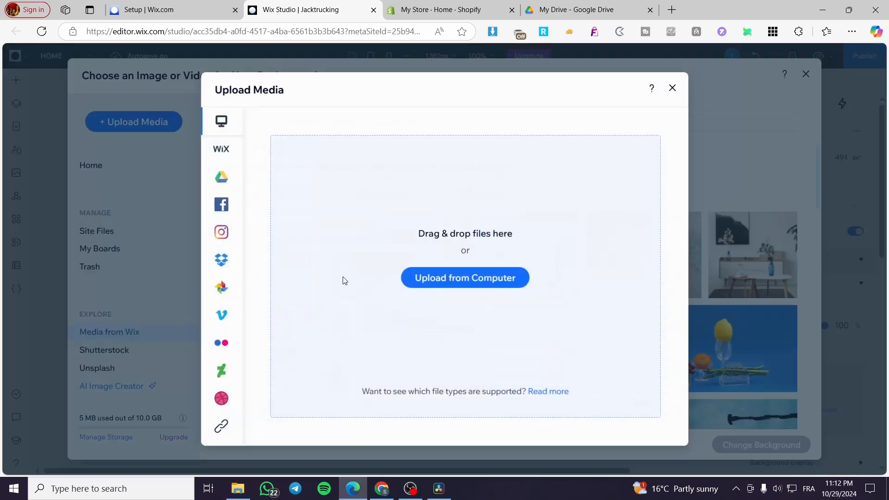
pyautogui.click(490, 283)
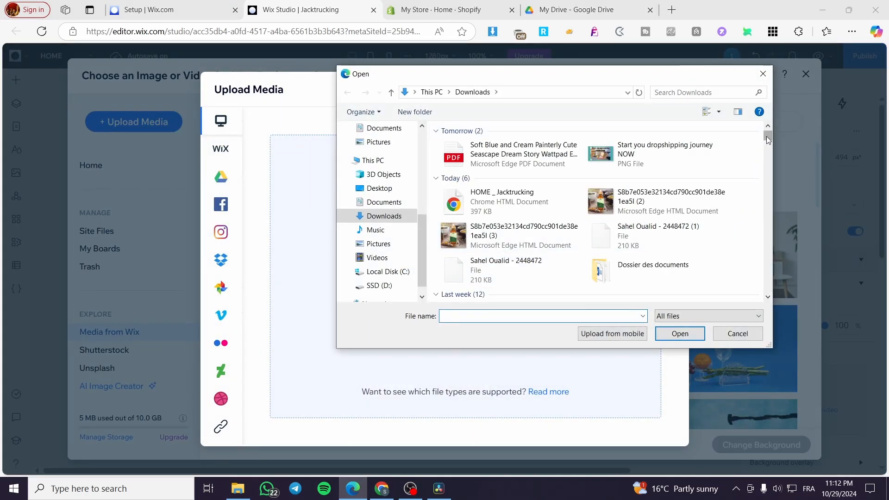
pyautogui.moveTo(767, 136); pyautogui.dragTo(768, 146)
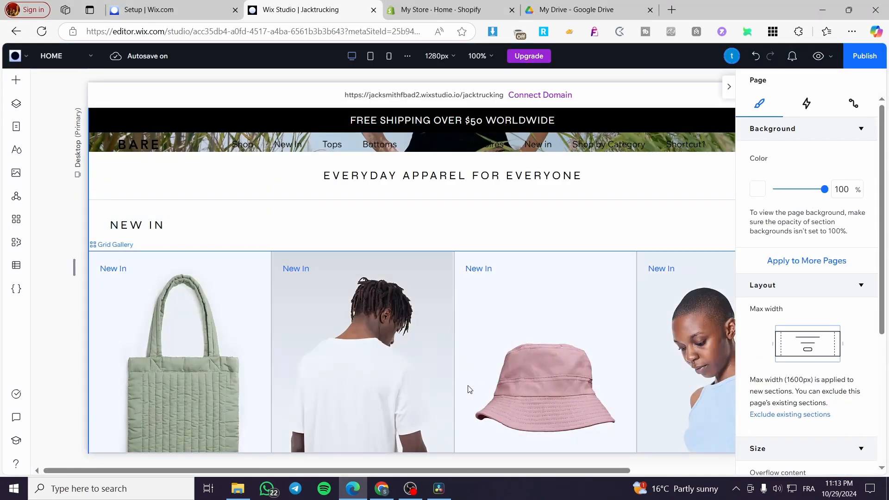
pyautogui.hotkey('ctrl', 'z')
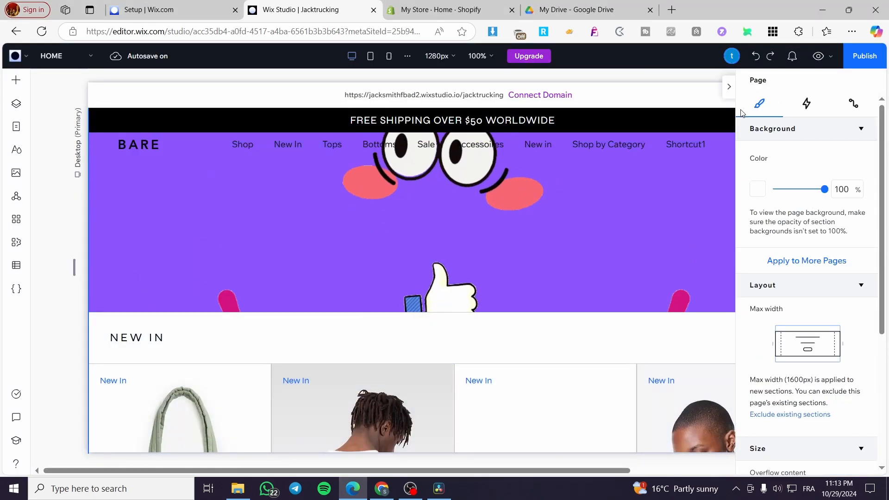
pyautogui.click(729, 86)
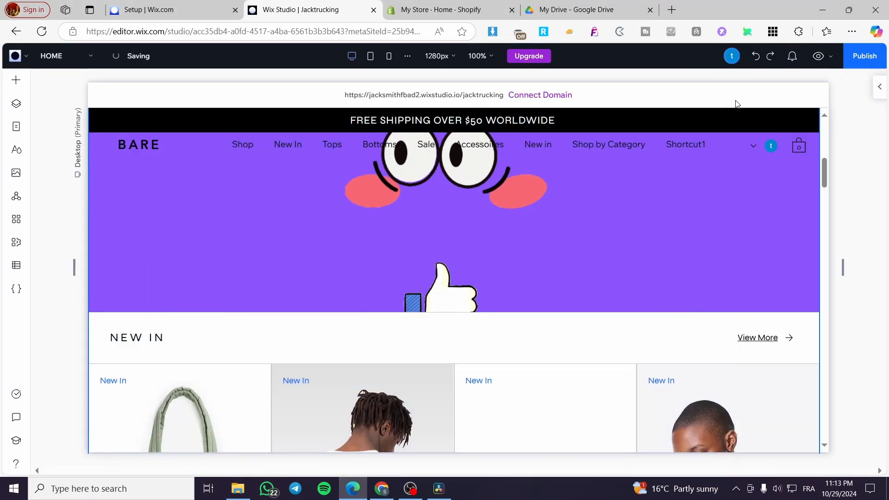
# Stretch the section with the purple cartoon background downwards to a height of about 722 px.
pyautogui.click(540, 346)
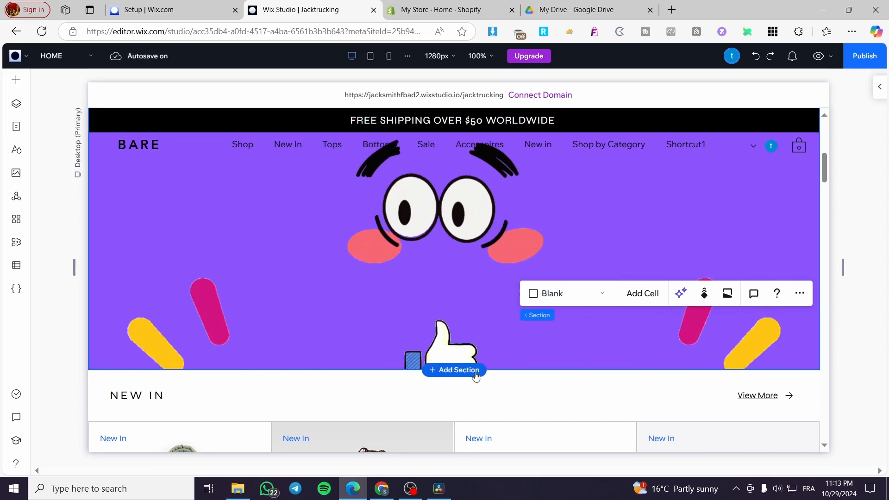
pyautogui.moveTo(509, 369); pyautogui.dragTo(508, 438)
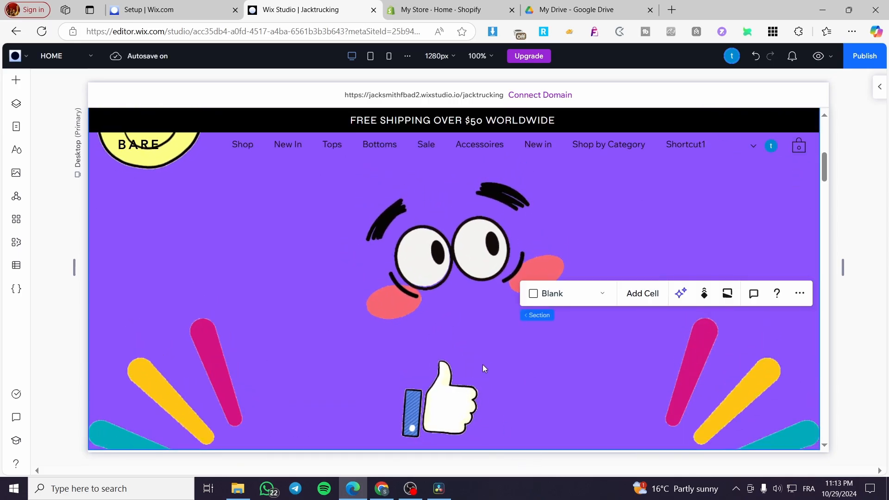
pyautogui.scroll(-2, 499, 386)
pyautogui.moveTo(505, 334); pyautogui.dragTo(506, 398)
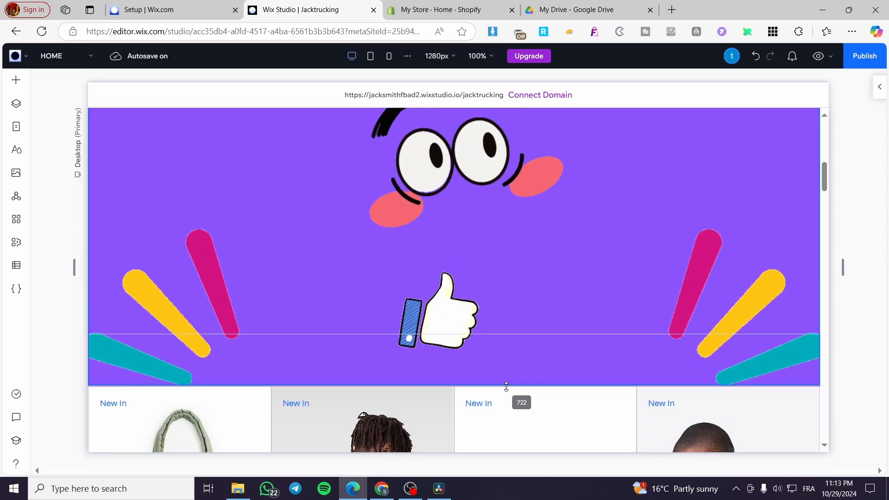
pyautogui.scroll(4, 234, 307)
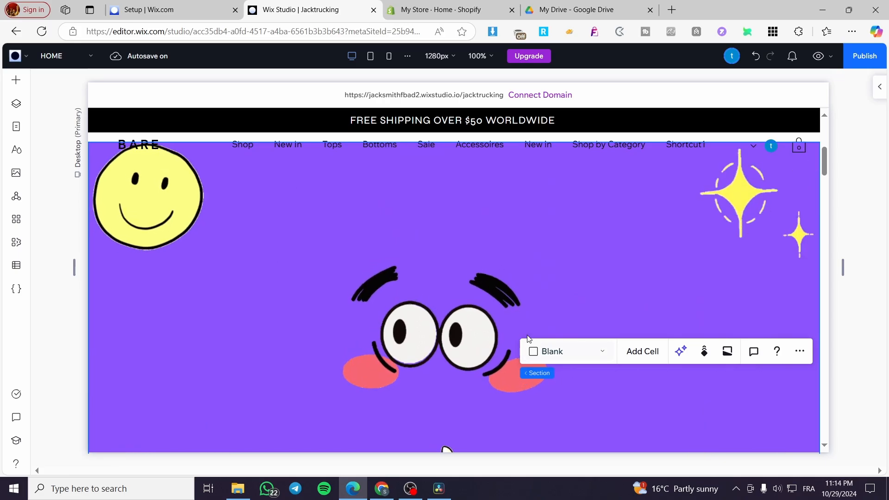
# Add a basic black Get Started button to the purple cartoon section, to the right of the face and below the yellow star.
pyautogui.scroll(-1, 439, 361)
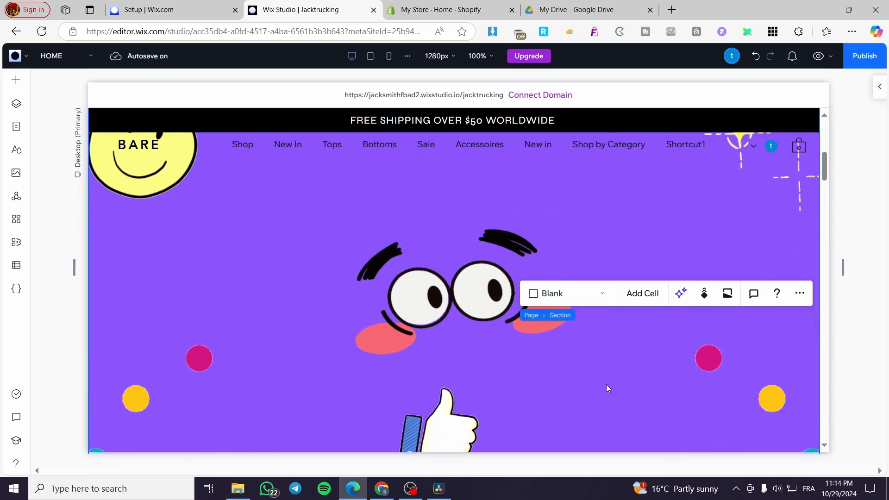
pyautogui.scroll(-2, 621, 387)
pyautogui.scroll(2, 417, 360)
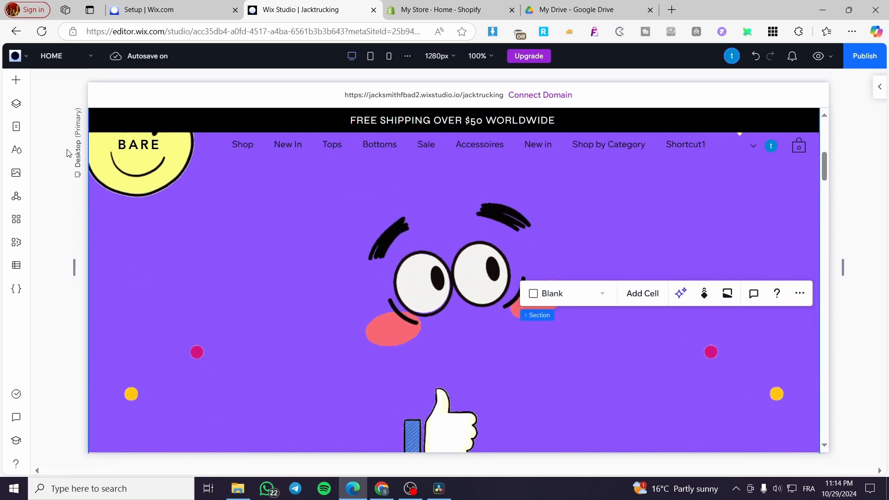
pyautogui.click(23, 82)
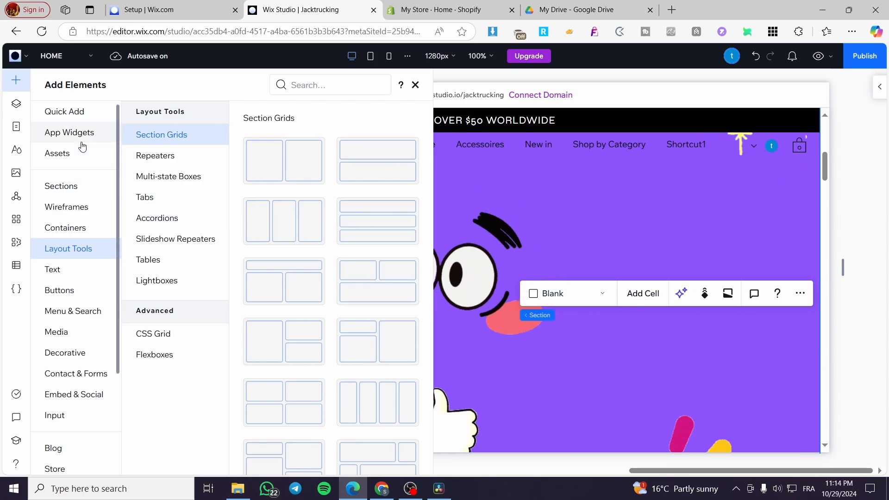
pyautogui.click(74, 274)
pyautogui.click(65, 290)
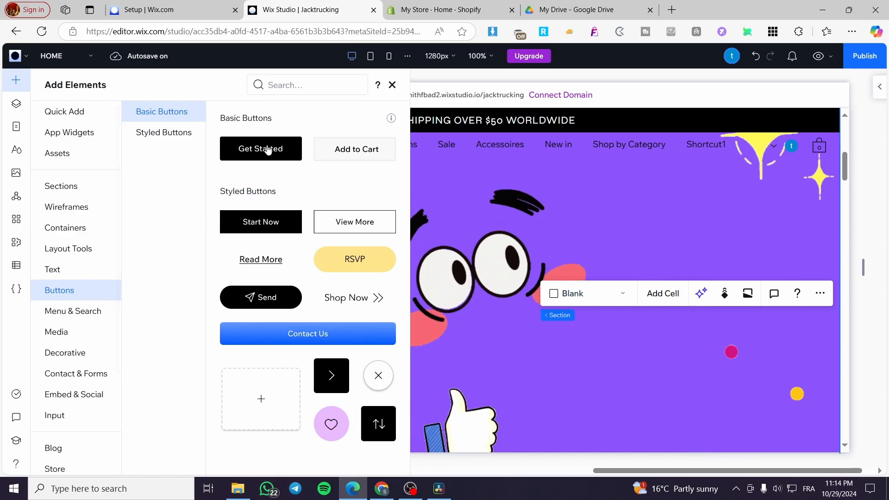
pyautogui.moveTo(280, 148); pyautogui.dragTo(710, 244)
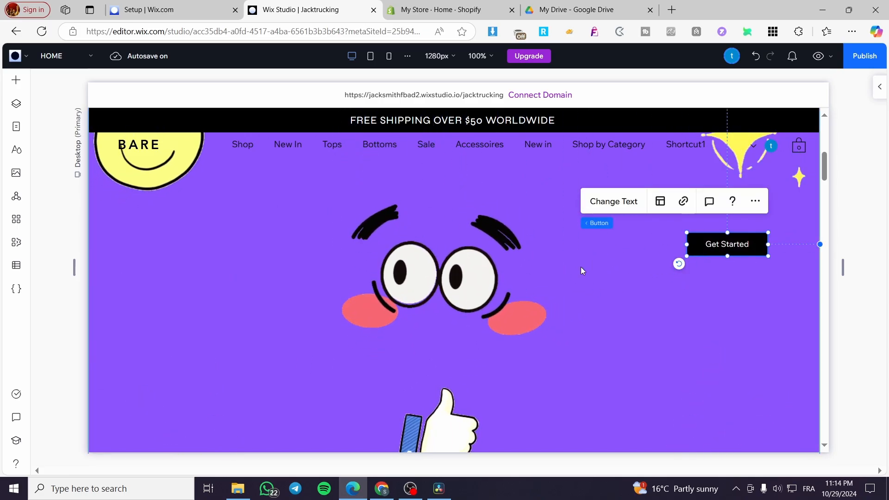
pyautogui.scroll(3, 410, 344)
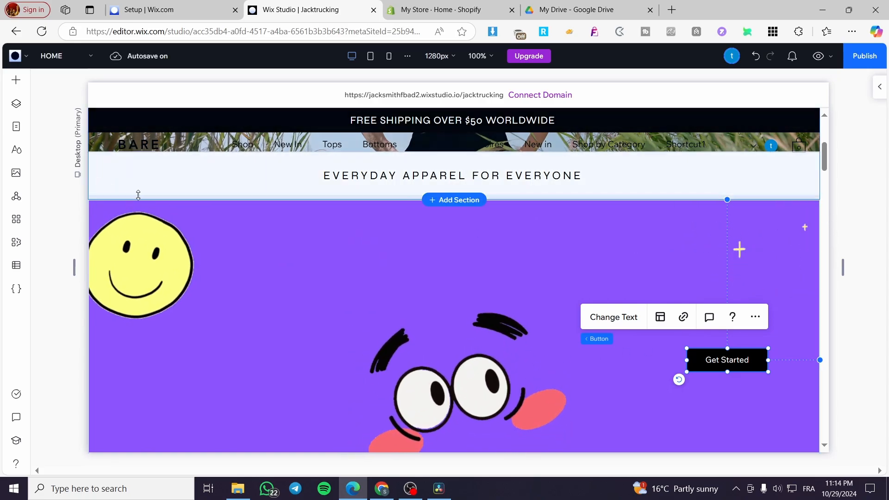
pyautogui.scroll(6, 152, 231)
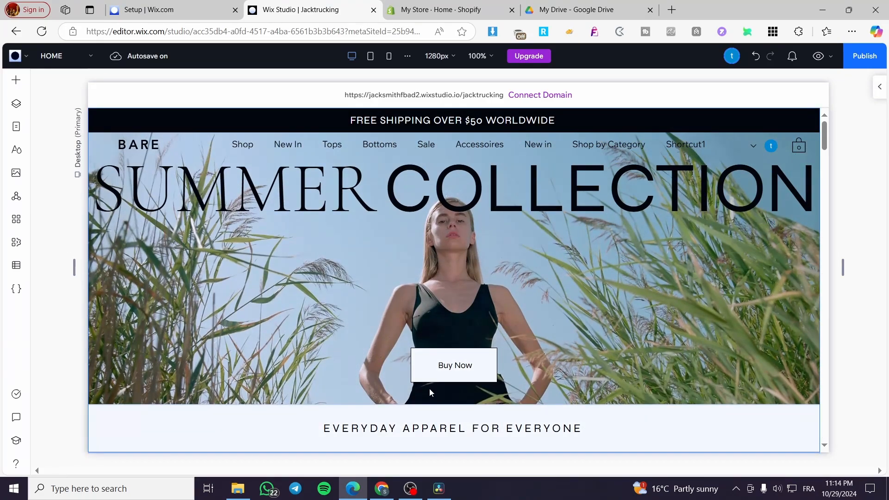